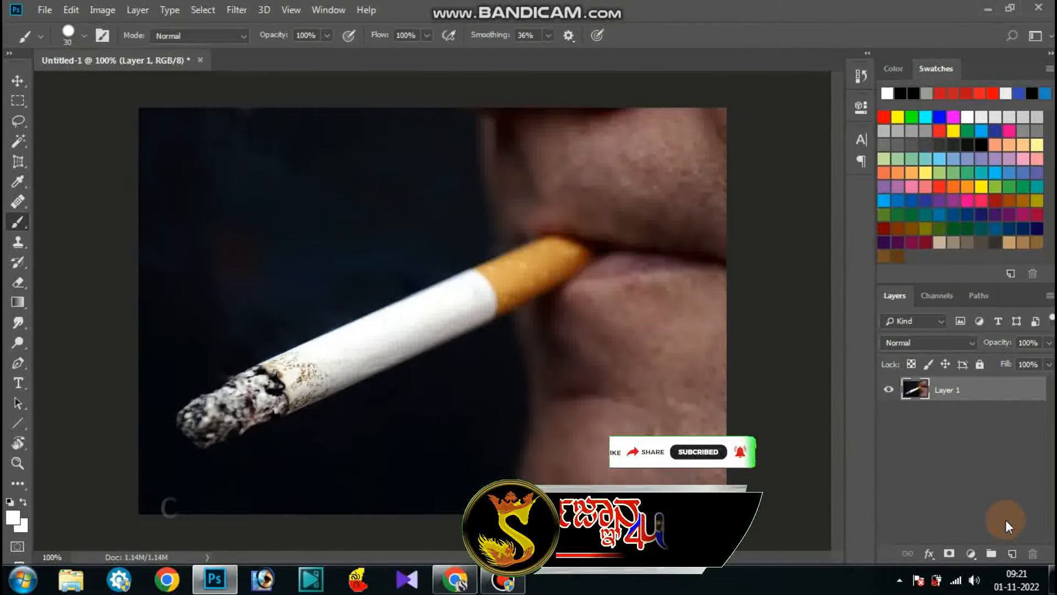
- Add a new layer and paint a wavy white smoke trail from the cigarette's ash to the image's upper edge with the 30 px Hard Round brush
click(1013, 553)
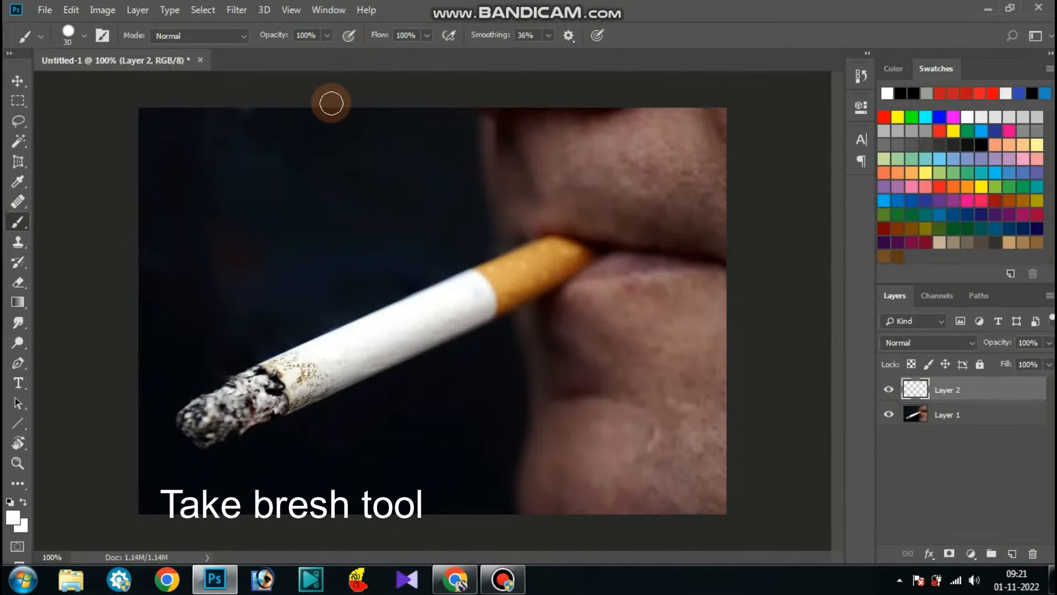
right_click(370, 186)
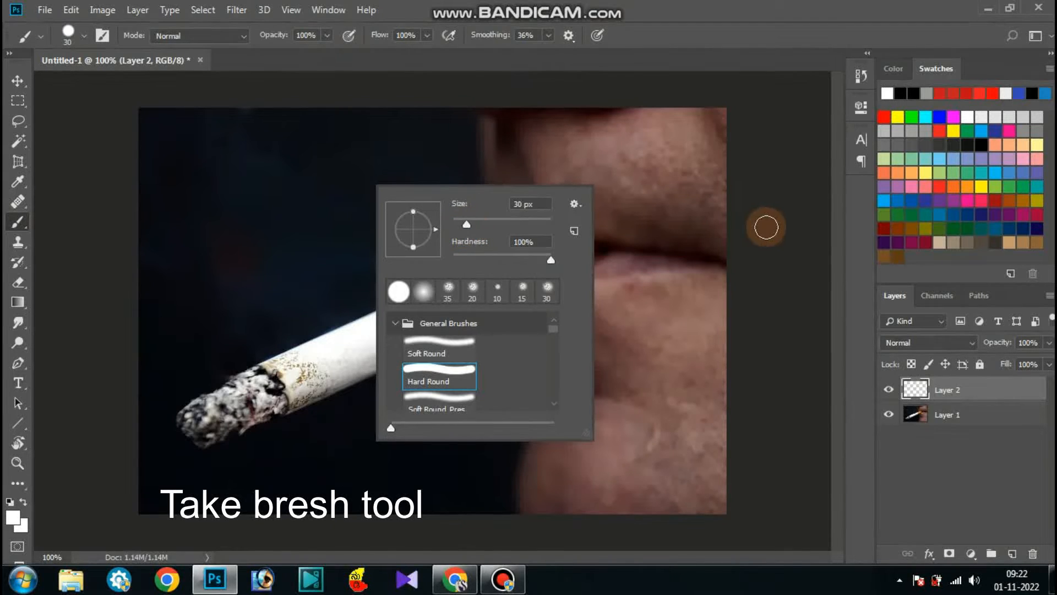
click(246, 350)
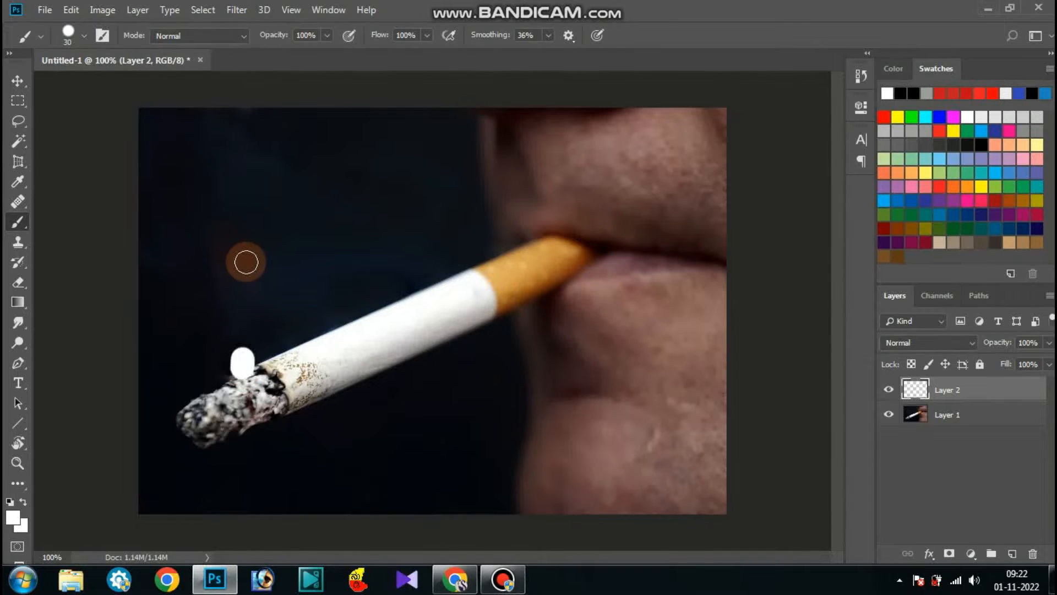
mouse_move(246, 262)
mouse_down()
mouse_move(201, 169)
mouse_move(225, 121)
mouse_move(255, 104)
mouse_up()
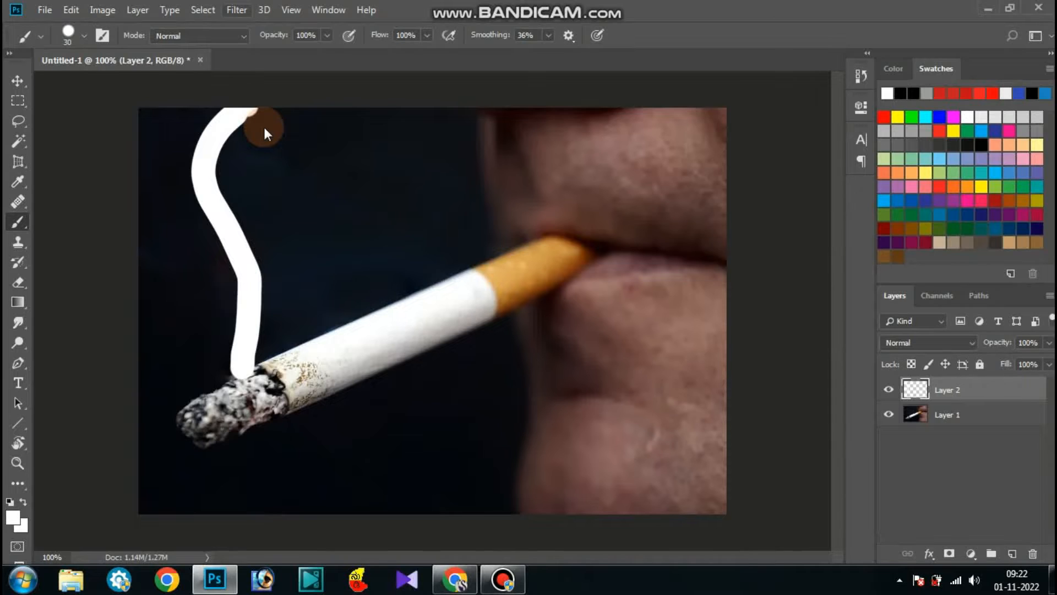
- Open the Blur Gallery for the smoke layer and enable Path Blur with Edit Blur Shapes on
key(alt+t)
mouse_move(295, 200)
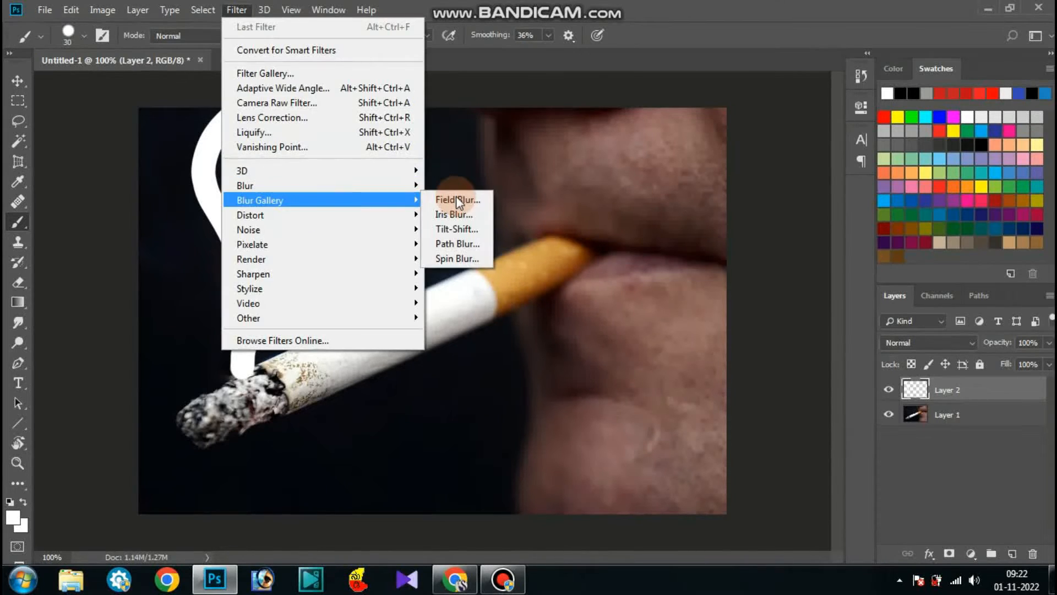
click(483, 202)
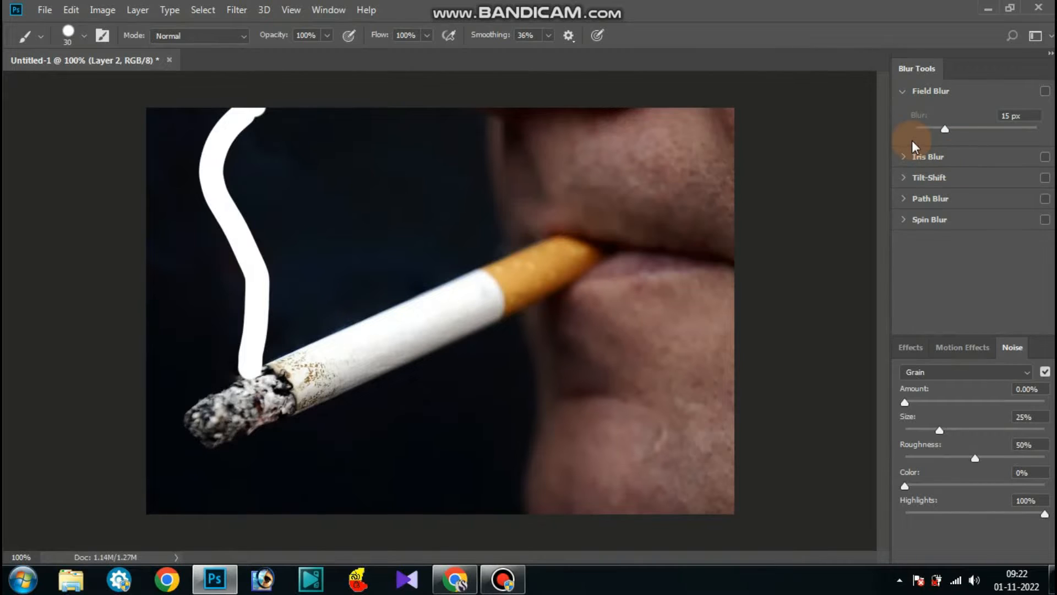
click(901, 90)
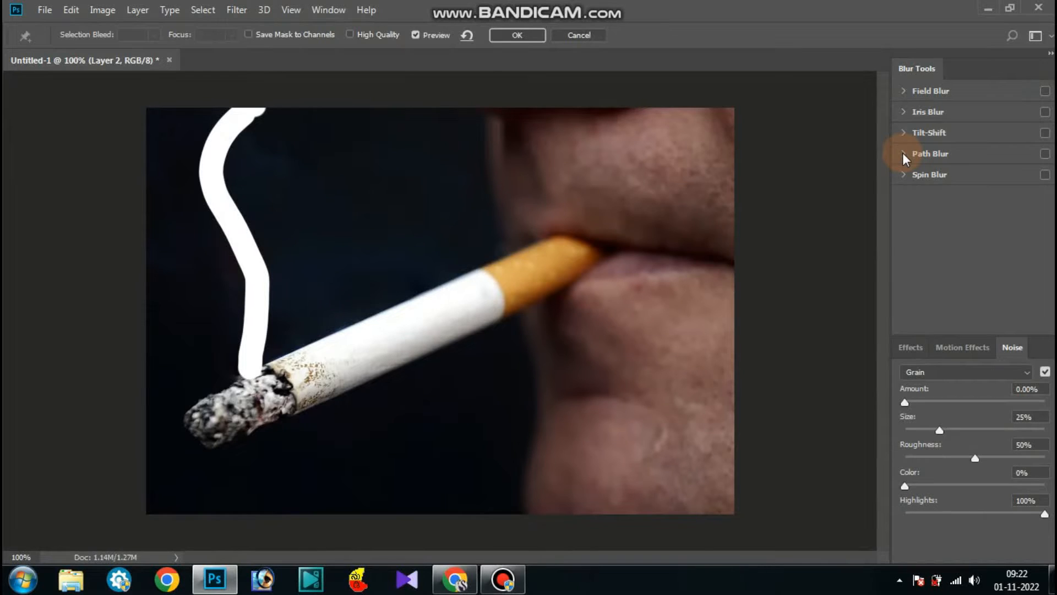
click(903, 153)
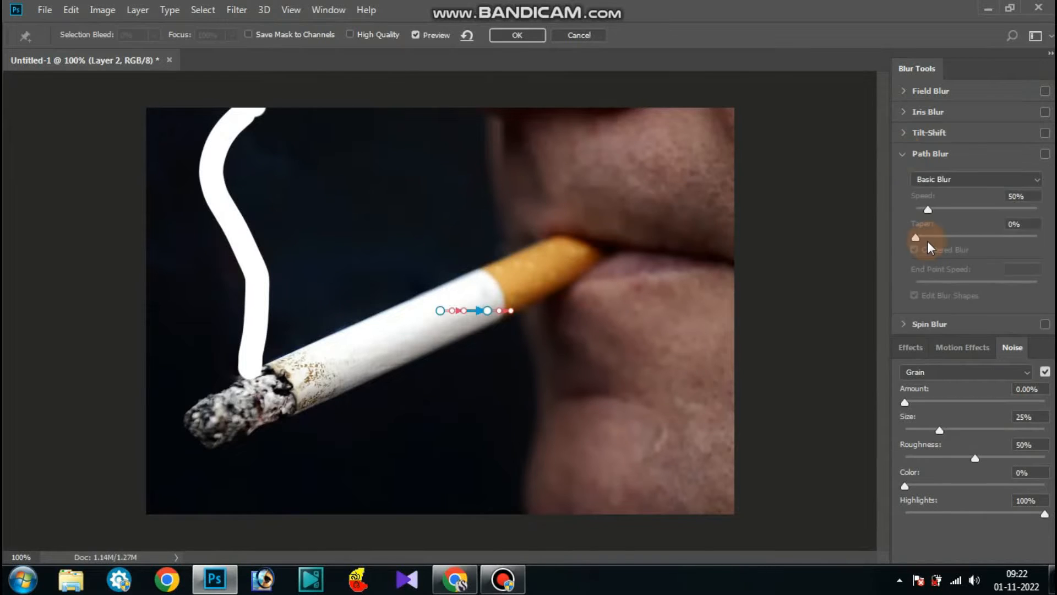
click(929, 292)
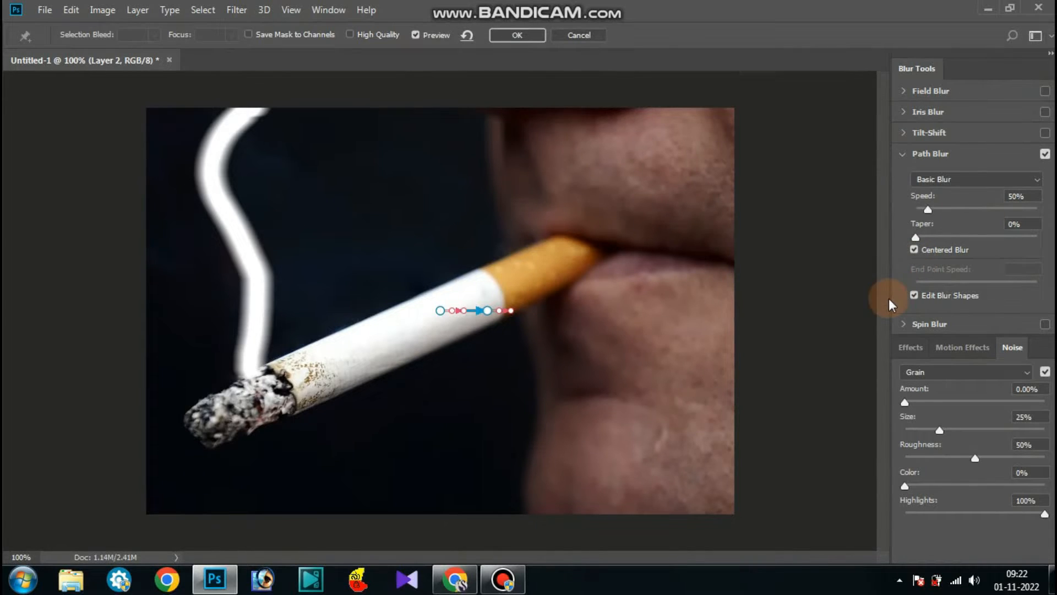
- Shape the blur arrow at the path's end point diagonally down toward the chin, with an end point speed of about 228 px
click(511, 311)
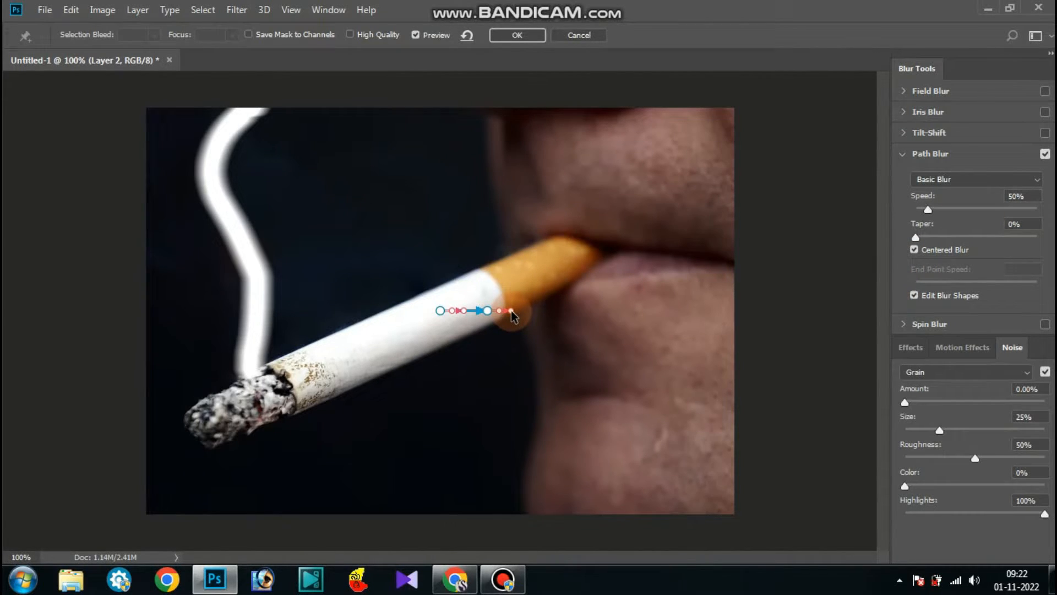
drag(562, 355, 719, 485)
click(618, 396)
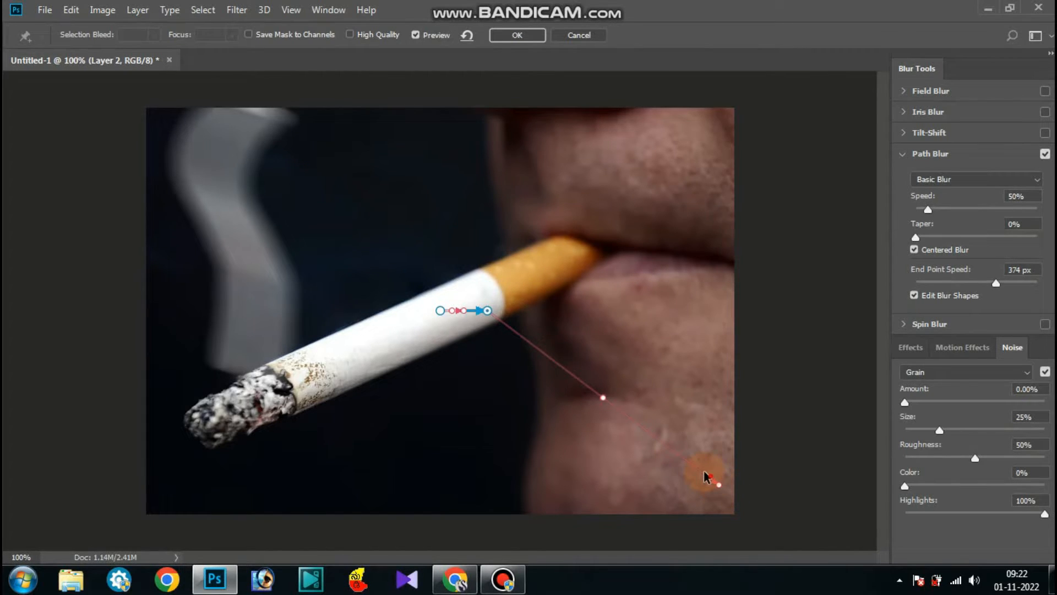
drag(685, 455, 664, 431)
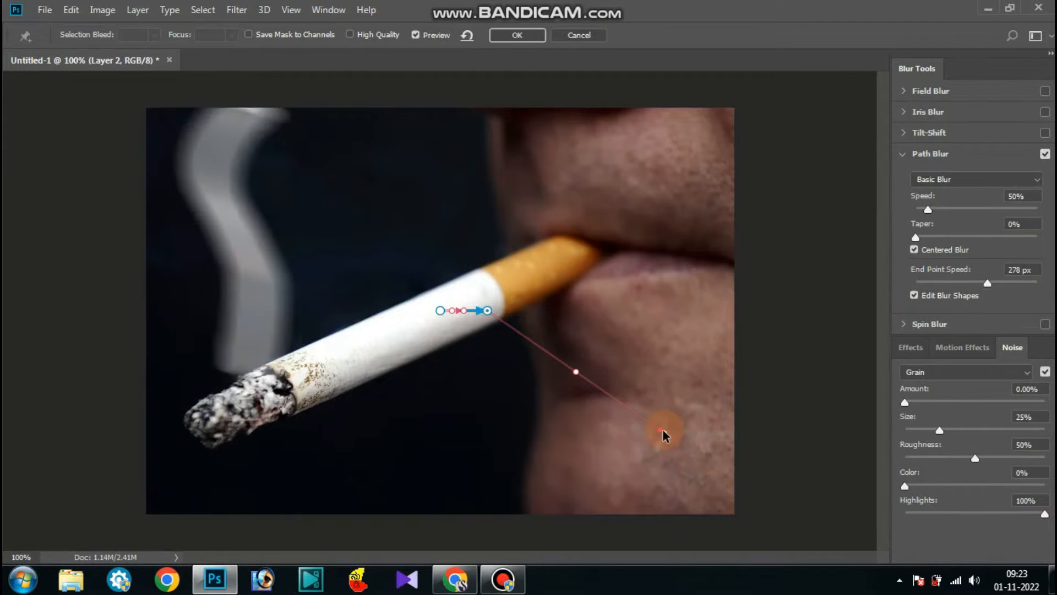
drag(665, 433, 641, 396)
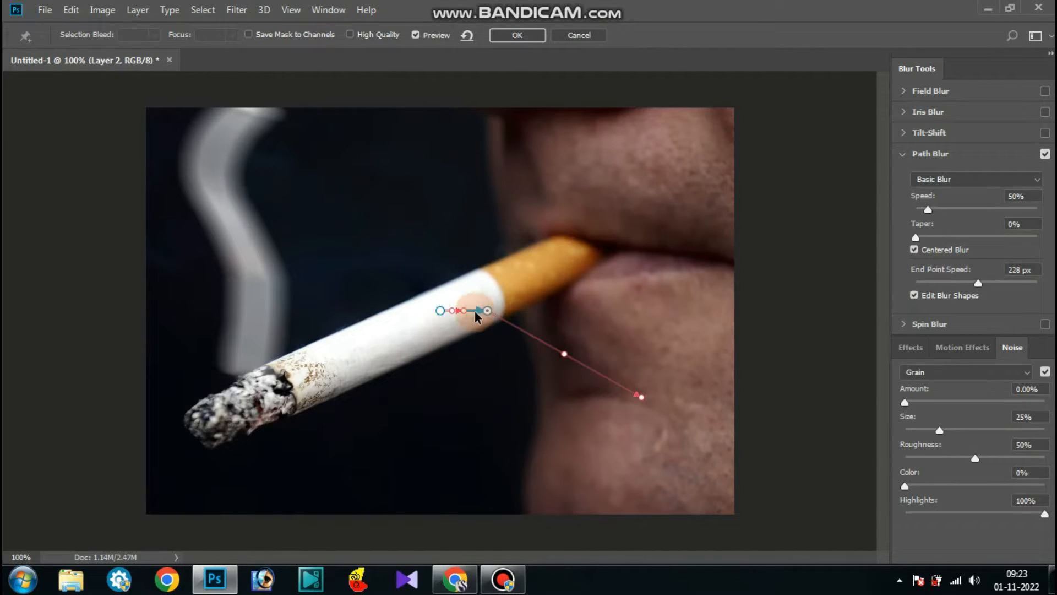
- Stretch the blur arrow at the path's start point down into the dark area below the cigarette, to about 298 px
drag(474, 311, 463, 311)
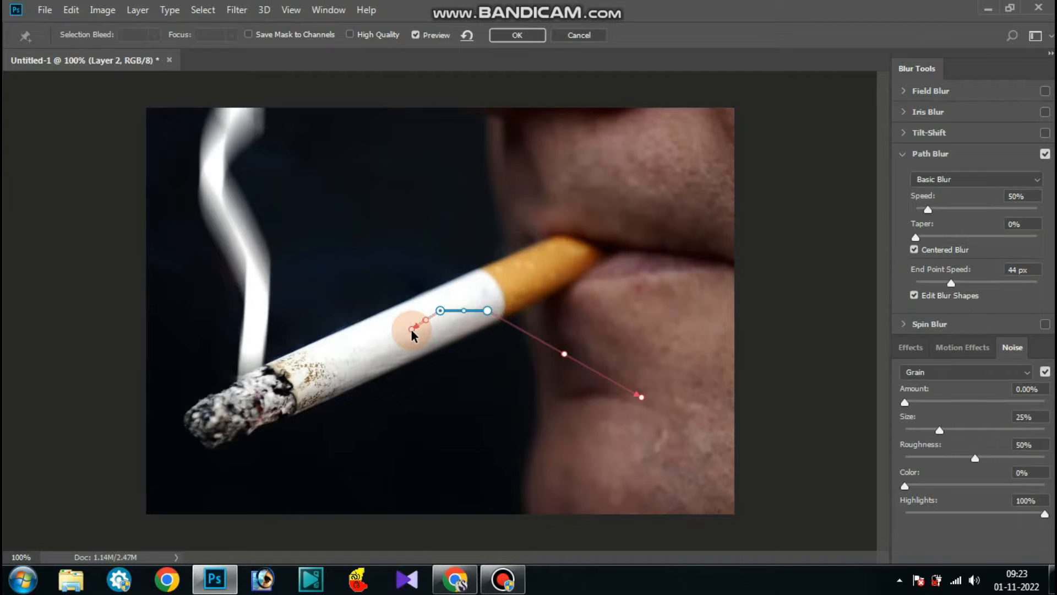
drag(414, 350, 394, 384)
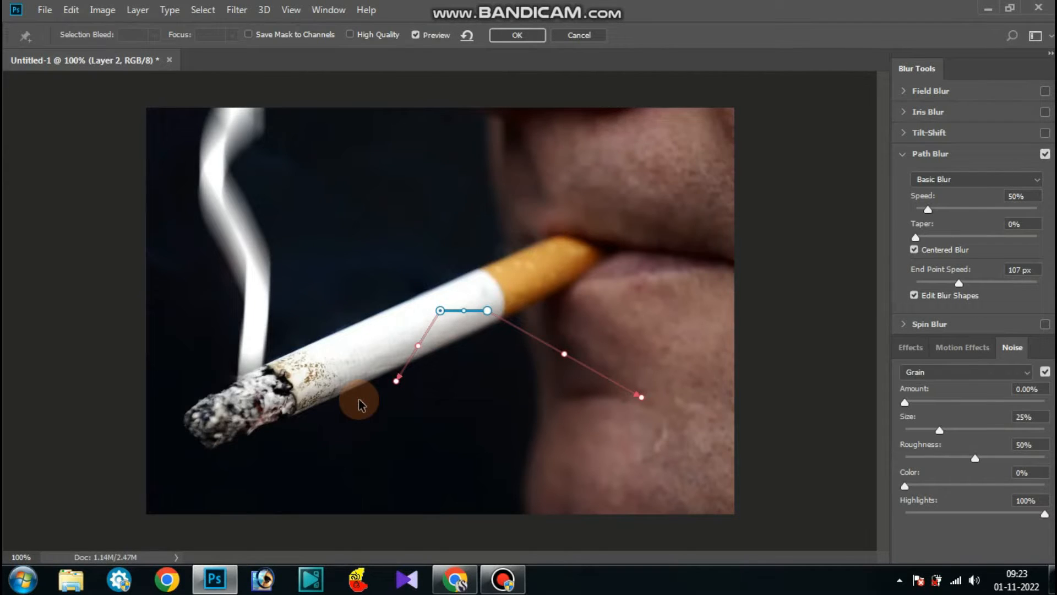
drag(361, 404, 358, 401)
drag(302, 420, 304, 424)
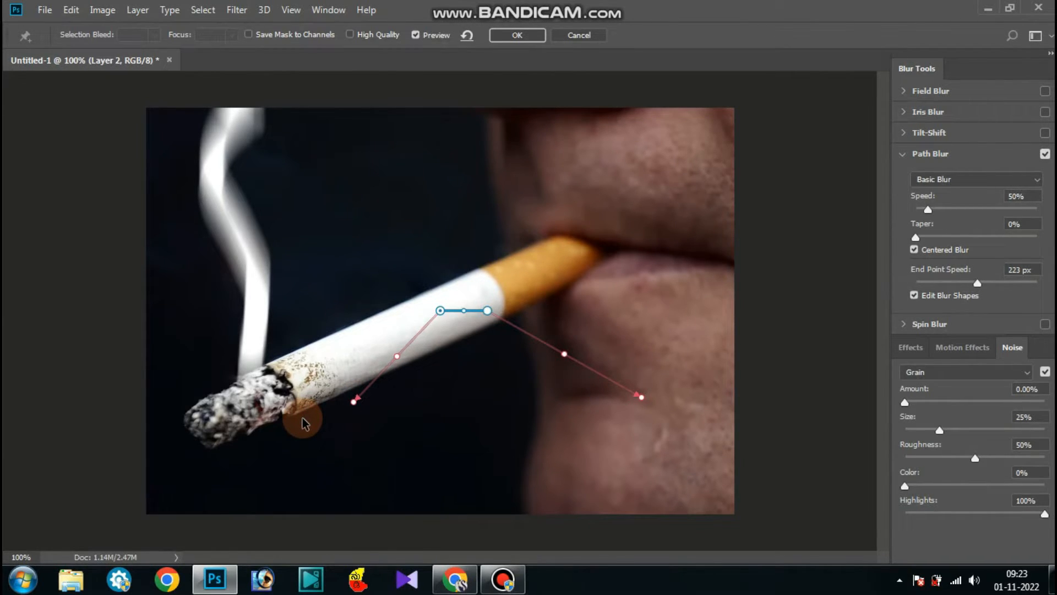
drag(303, 422, 304, 422)
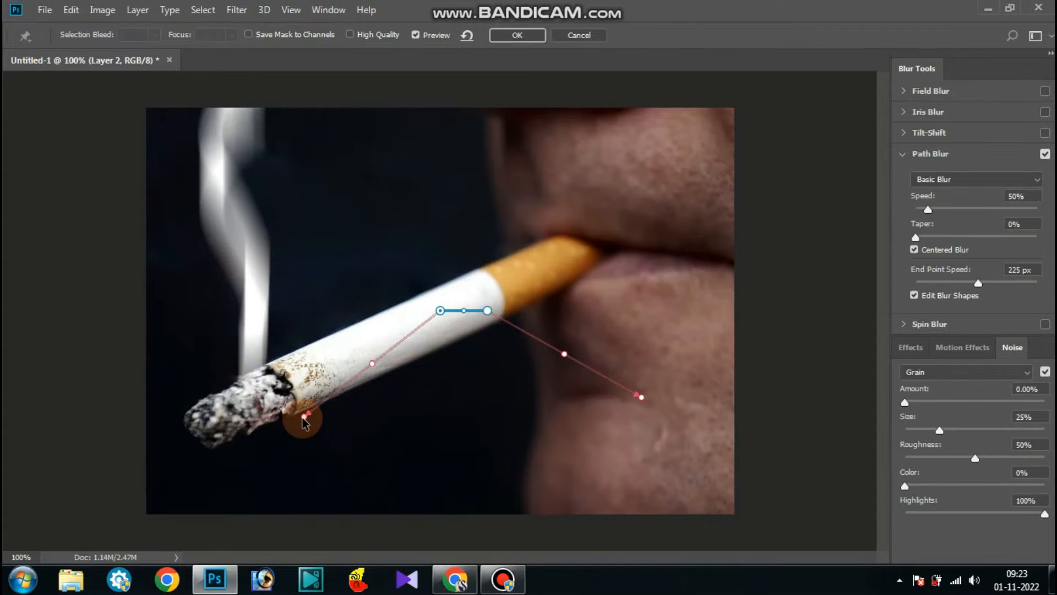
drag(292, 435, 292, 436)
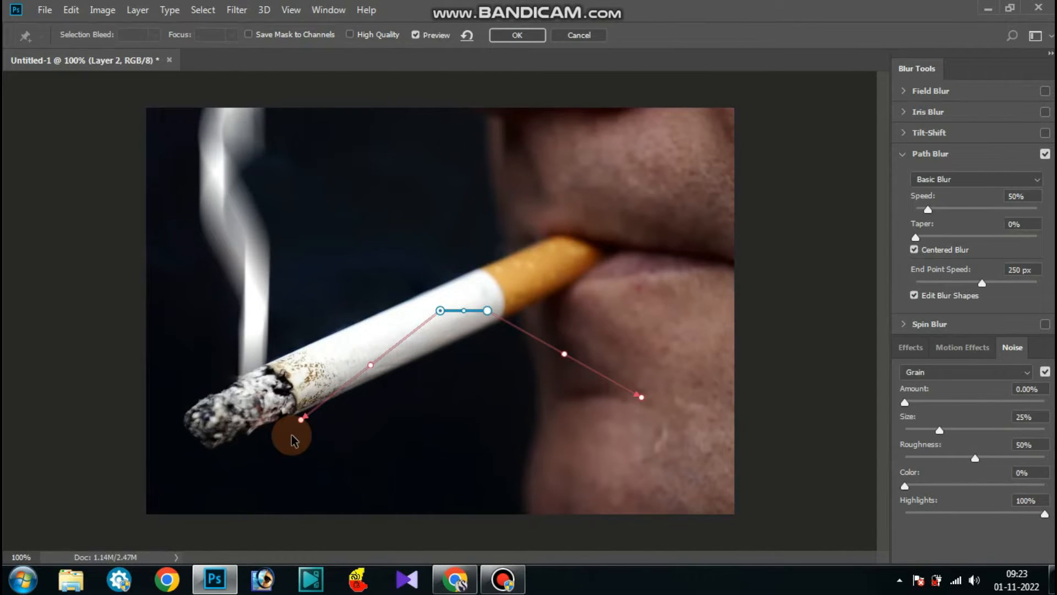
drag(286, 466, 292, 492)
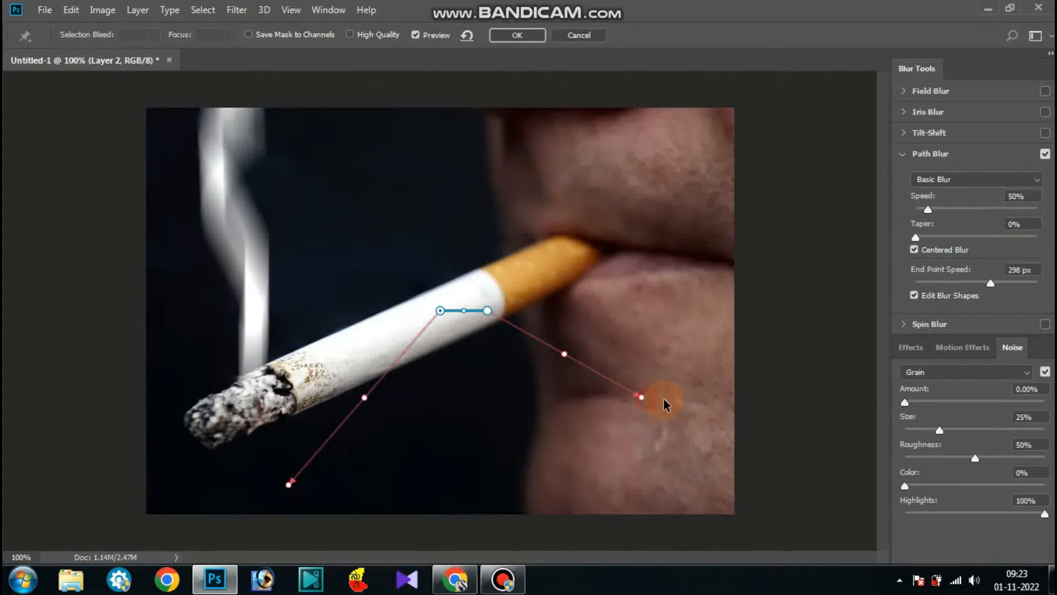
- Lengthen the end point's blur arrow toward the edge of the photo beside the chin, to about 347 px
drag(681, 402, 696, 414)
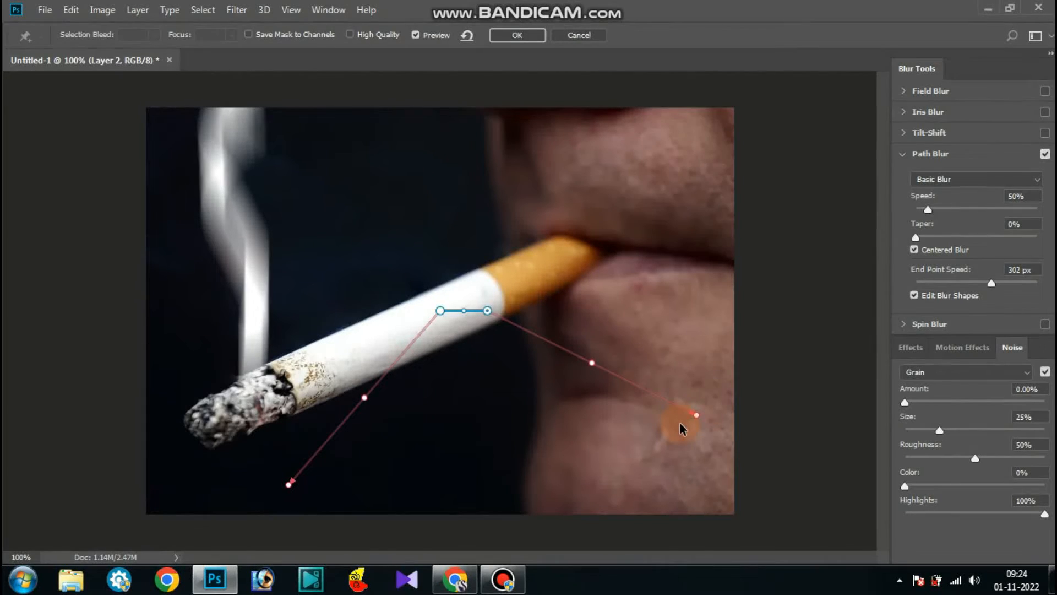
click(727, 434)
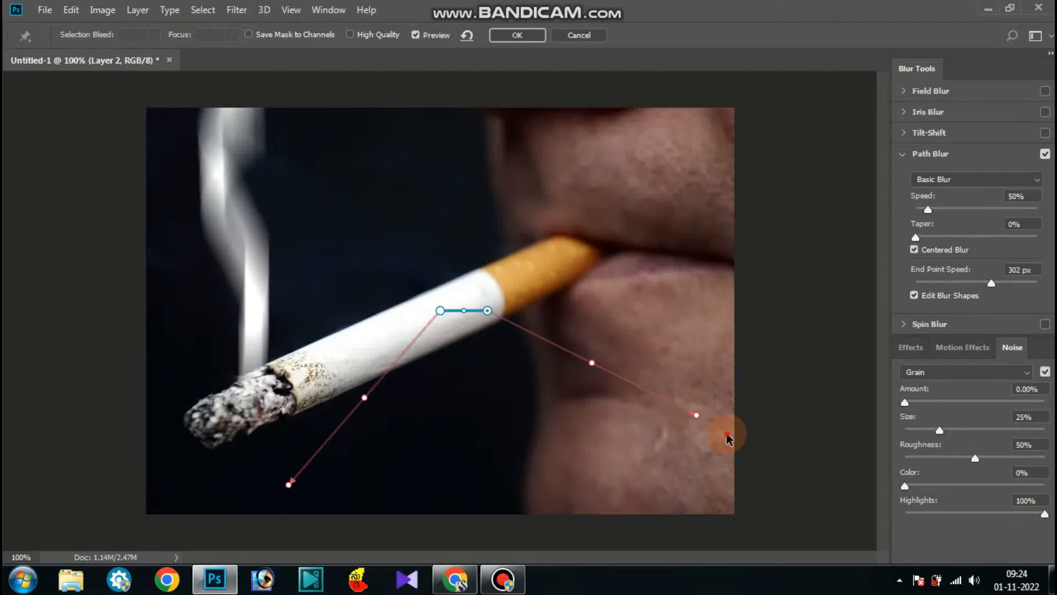
drag(727, 435, 726, 433)
click(726, 433)
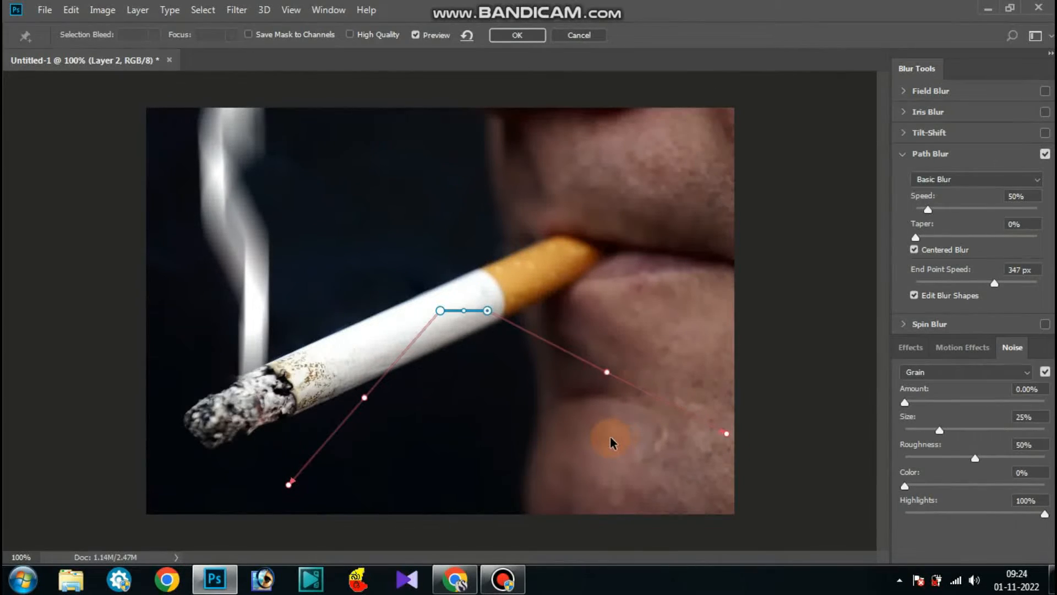
- Readjust the start point's blur arrow to end just below the cigarette's ash, at about 286 px, and apply the path blur
click(288, 486)
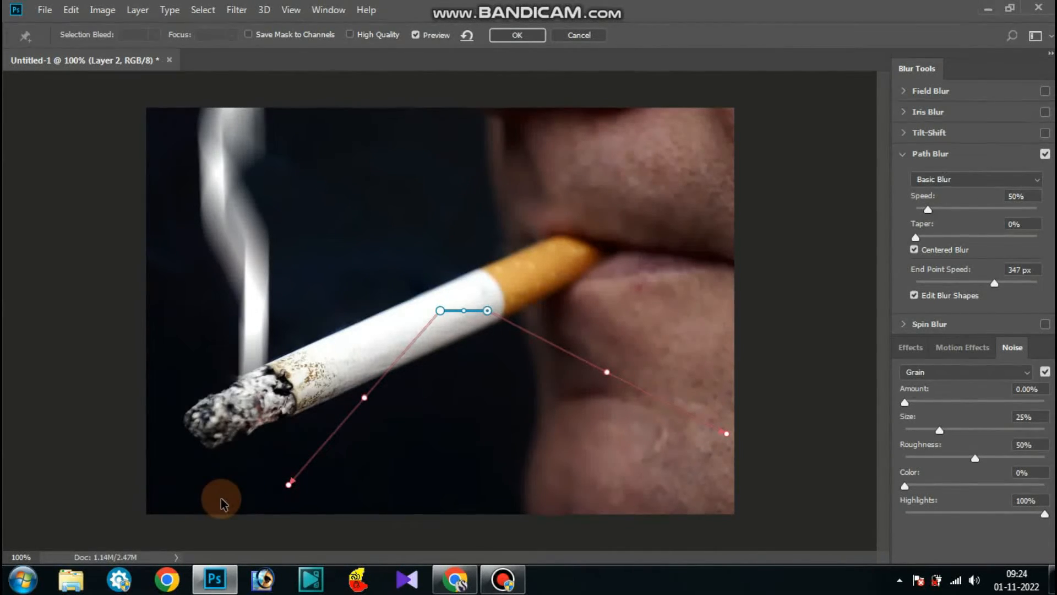
drag(223, 504, 223, 504)
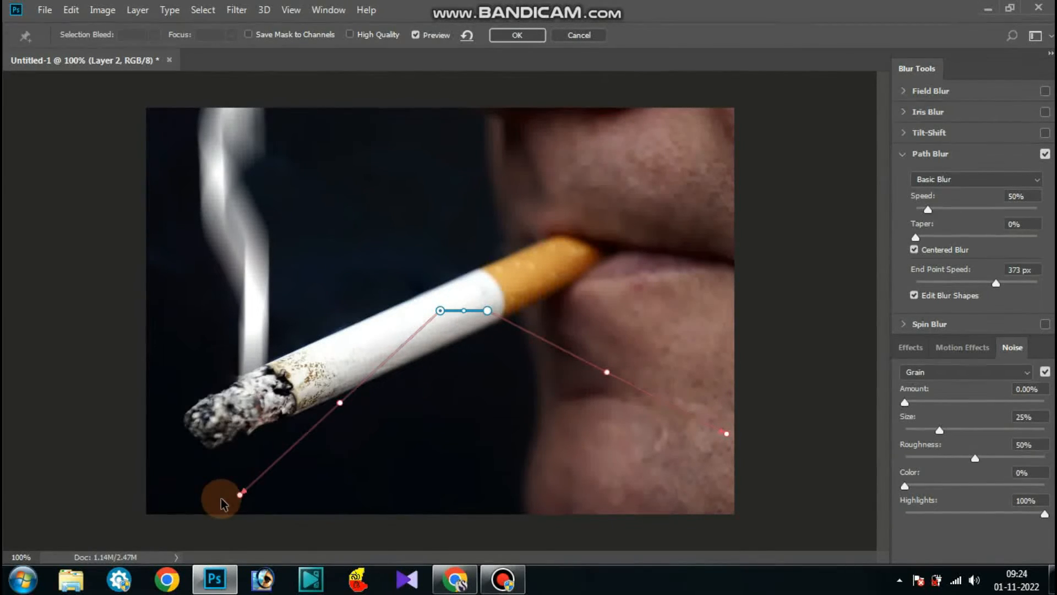
click(390, 488)
drag(389, 487, 386, 474)
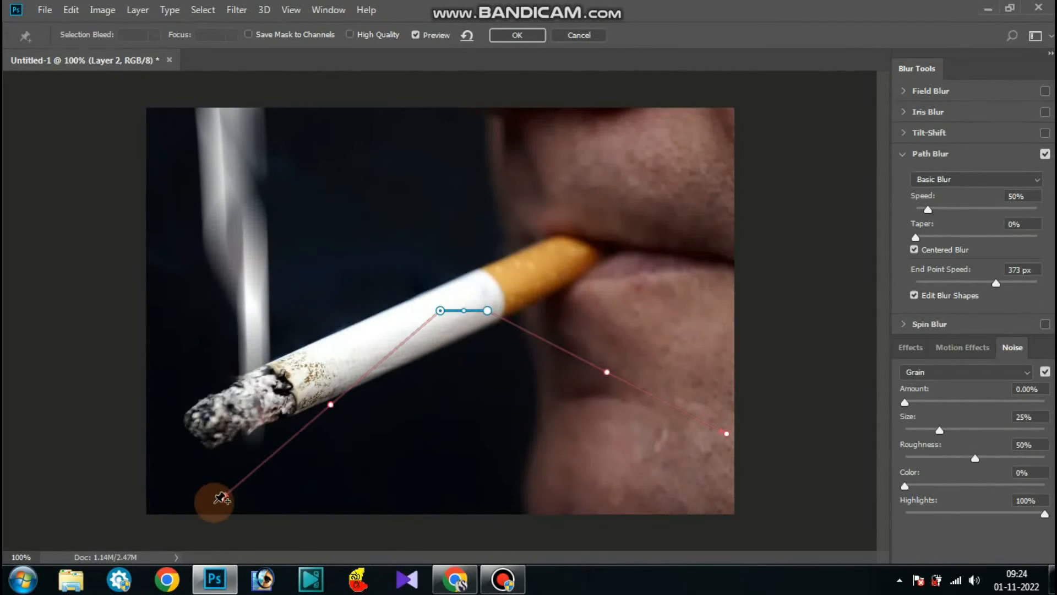
drag(248, 482, 266, 451)
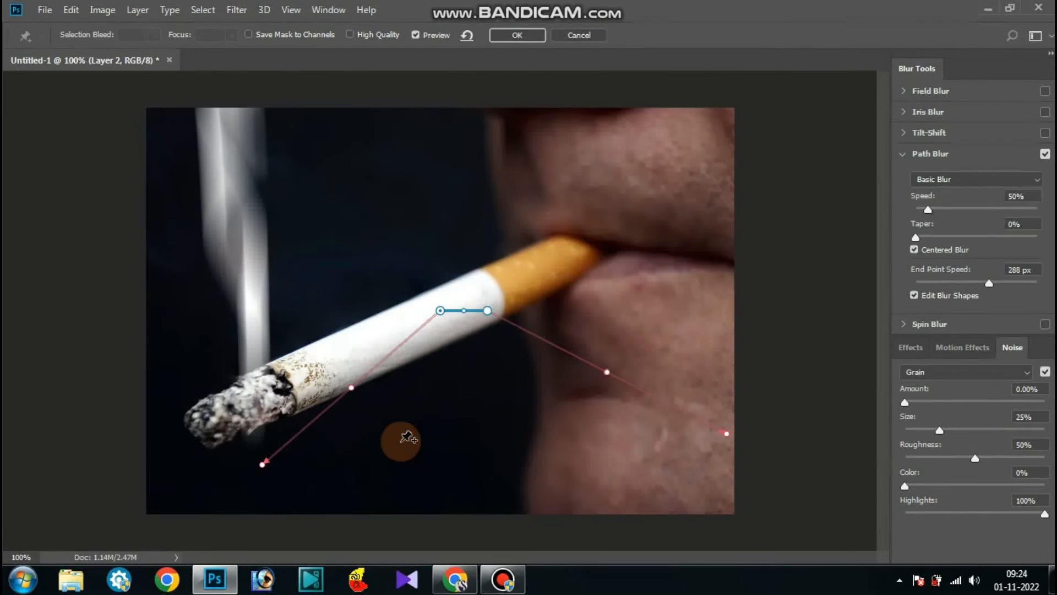
drag(262, 464, 272, 453)
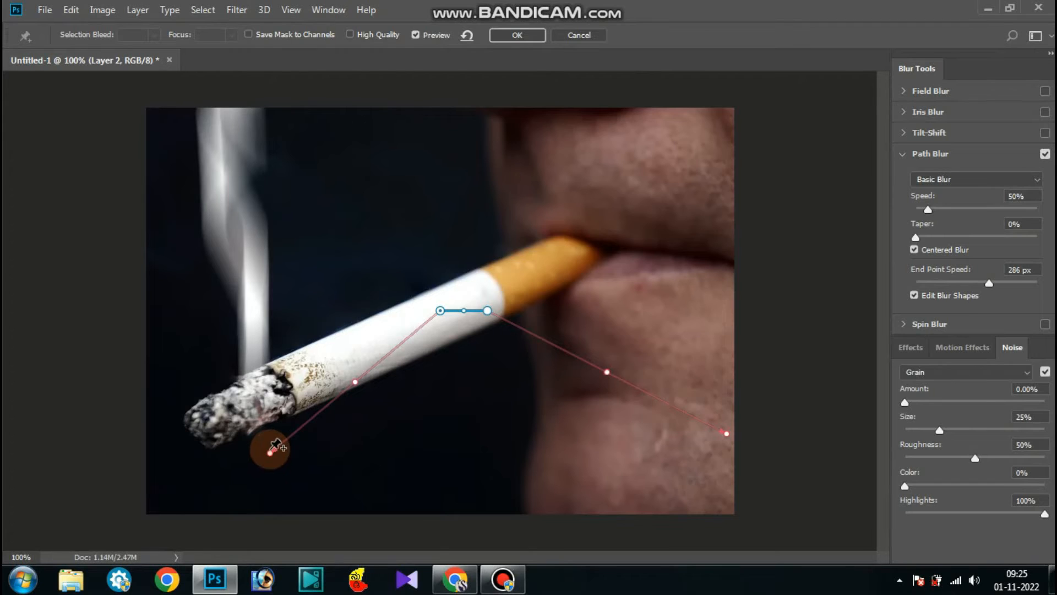
click(530, 38)
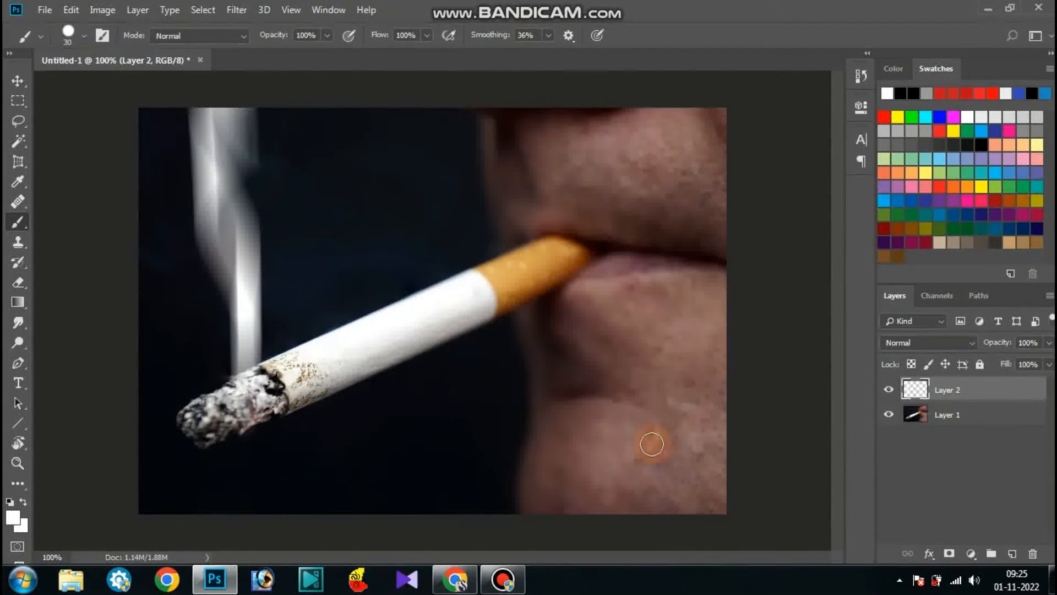
- Switch to the Move tool and toggle the smoke layer's visibility to compare the image with and without smoke
key(v)
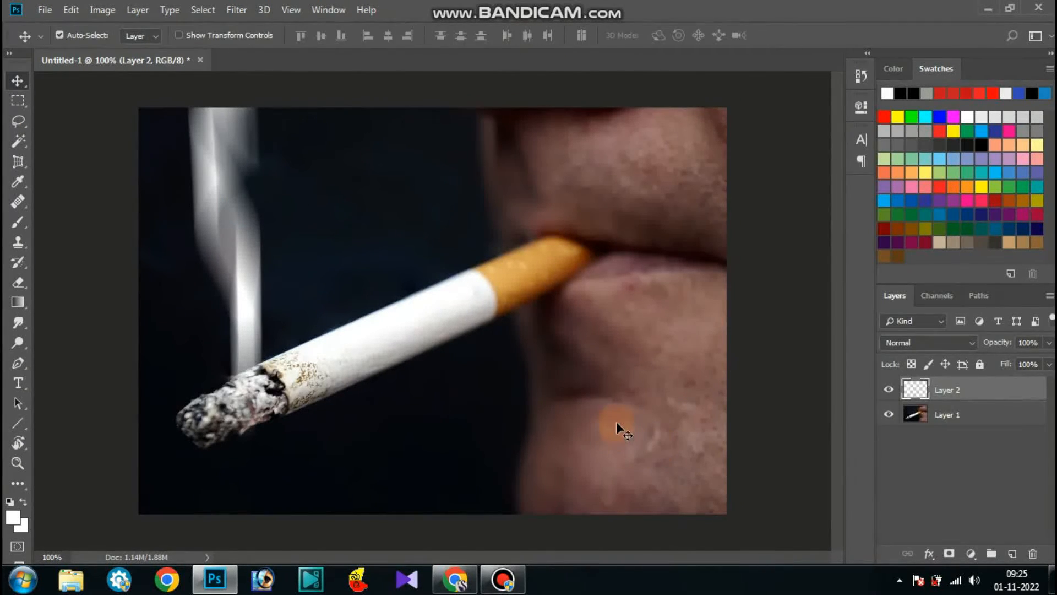
click(888, 391)
click(888, 391)
click(888, 391)
click(887, 391)
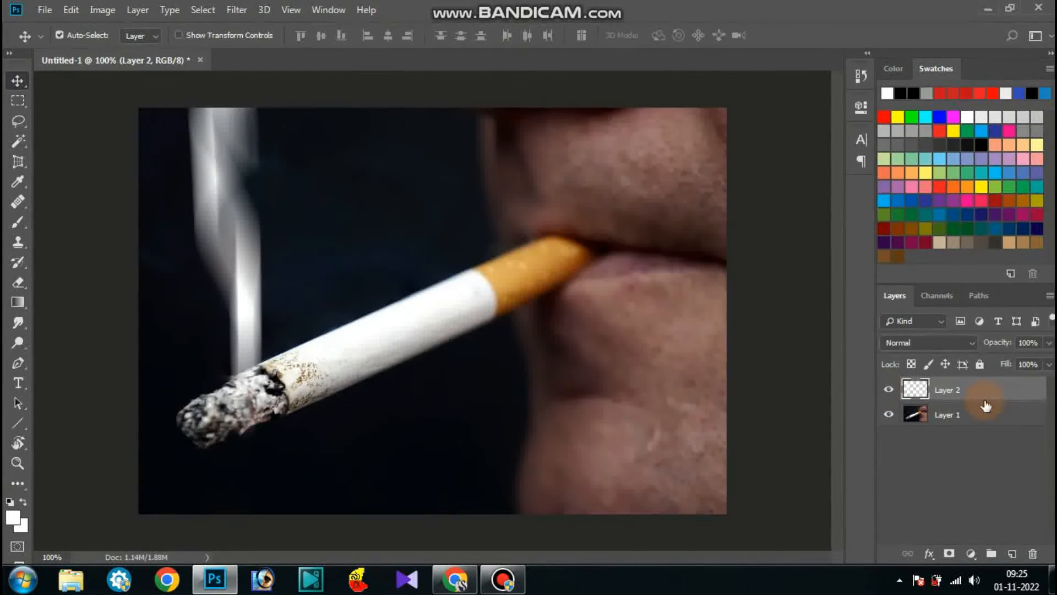
- Set the smoke layer's blend mode to Soft Light and duplicate it twice to strengthen the smoke
click(972, 342)
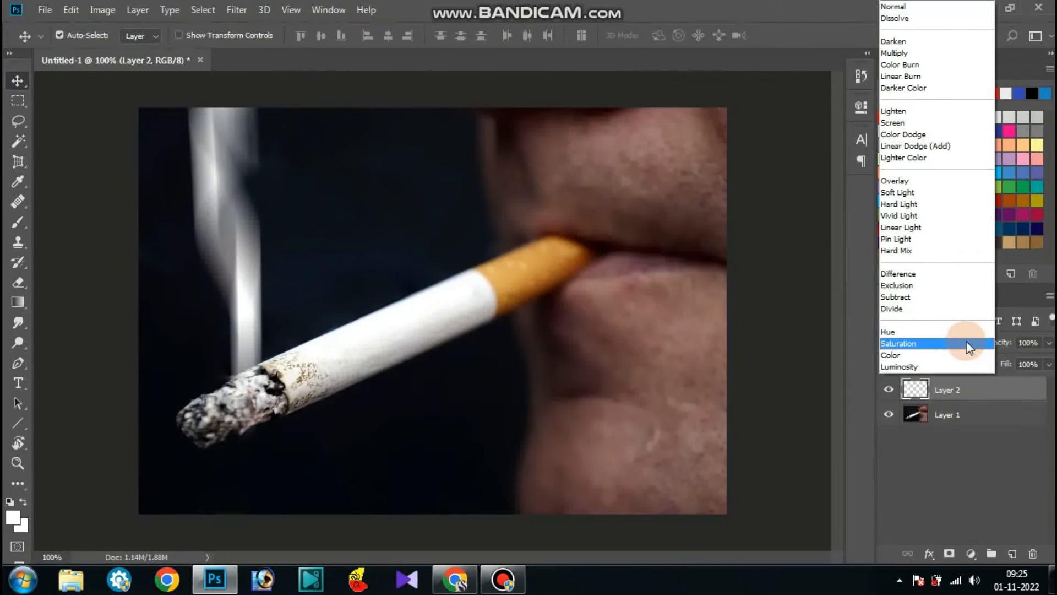
click(931, 190)
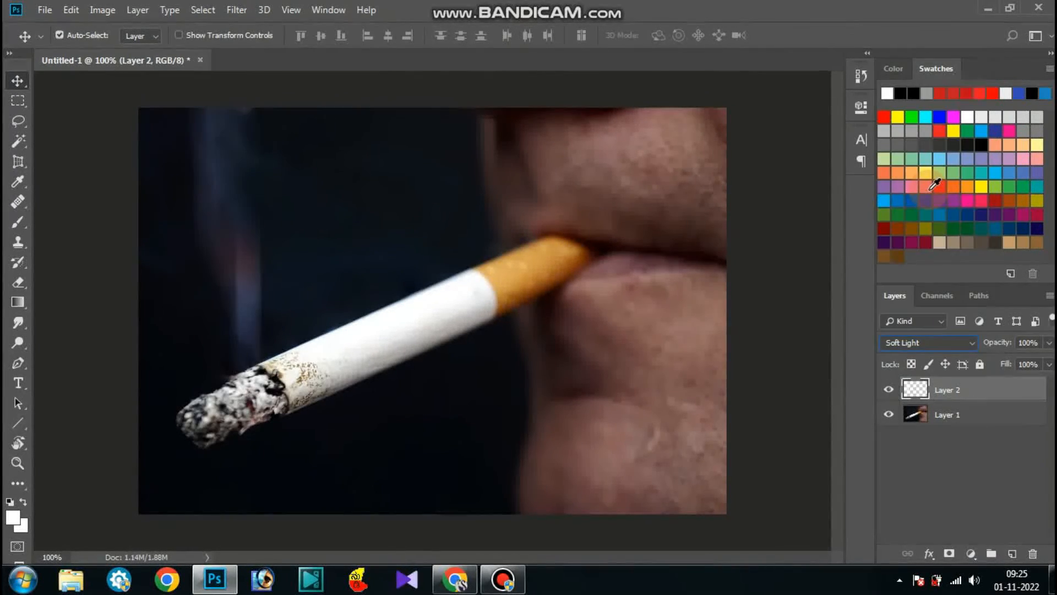
click(1024, 364)
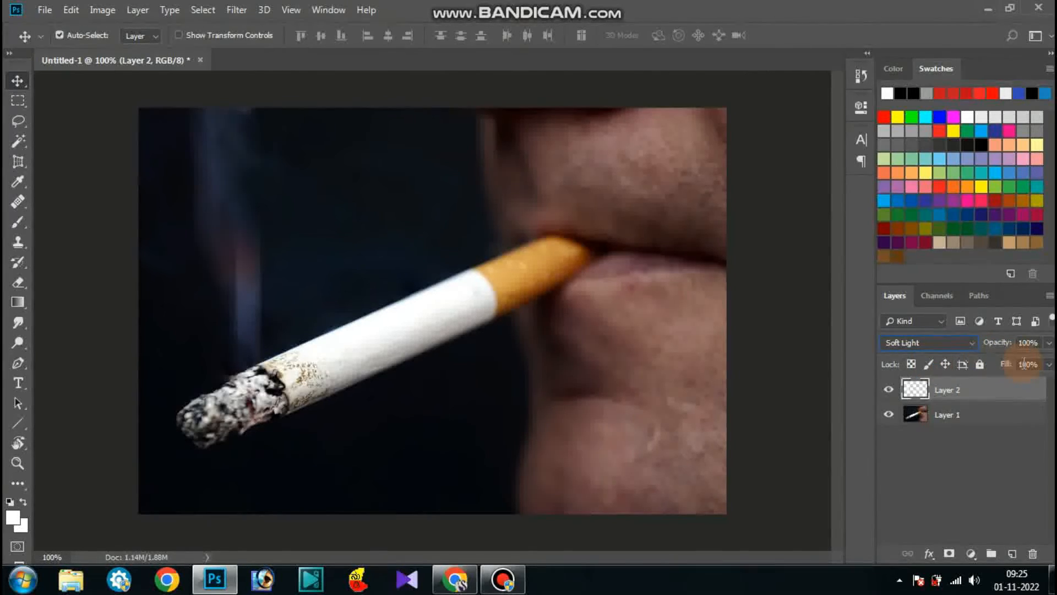
drag(944, 390, 1012, 553)
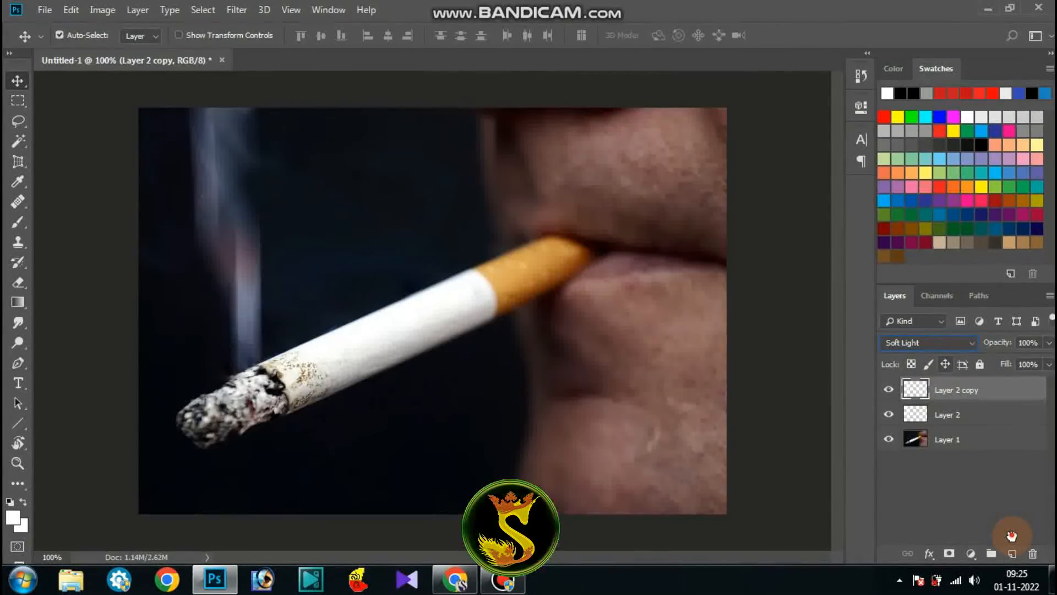
drag(961, 394, 1018, 558)
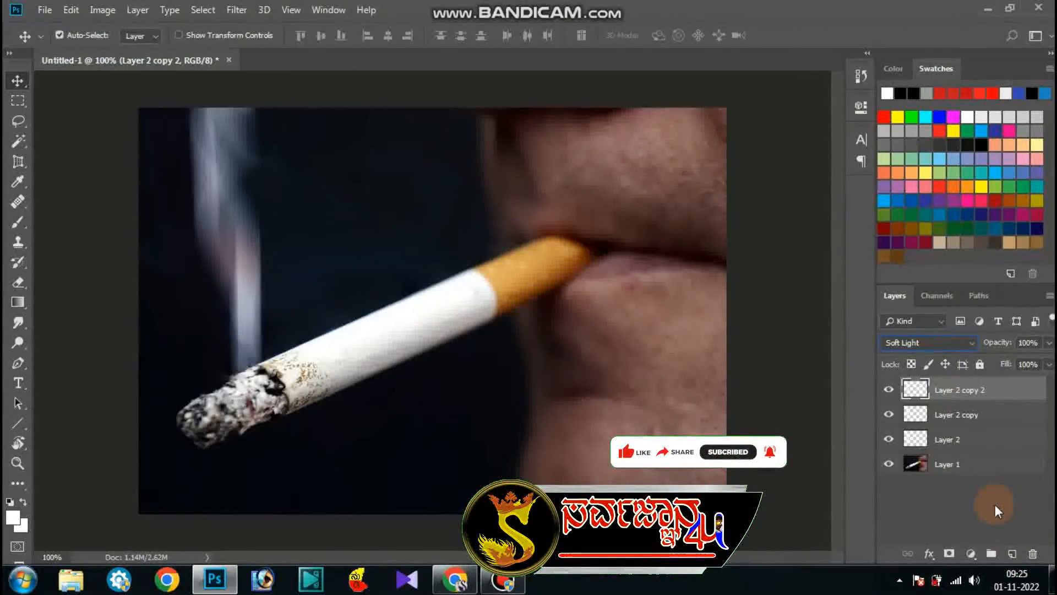
- Lower the opacity of the topmost smoke layer, Layer 2 copy 2, to 51% and deselect the layers
click(1049, 364)
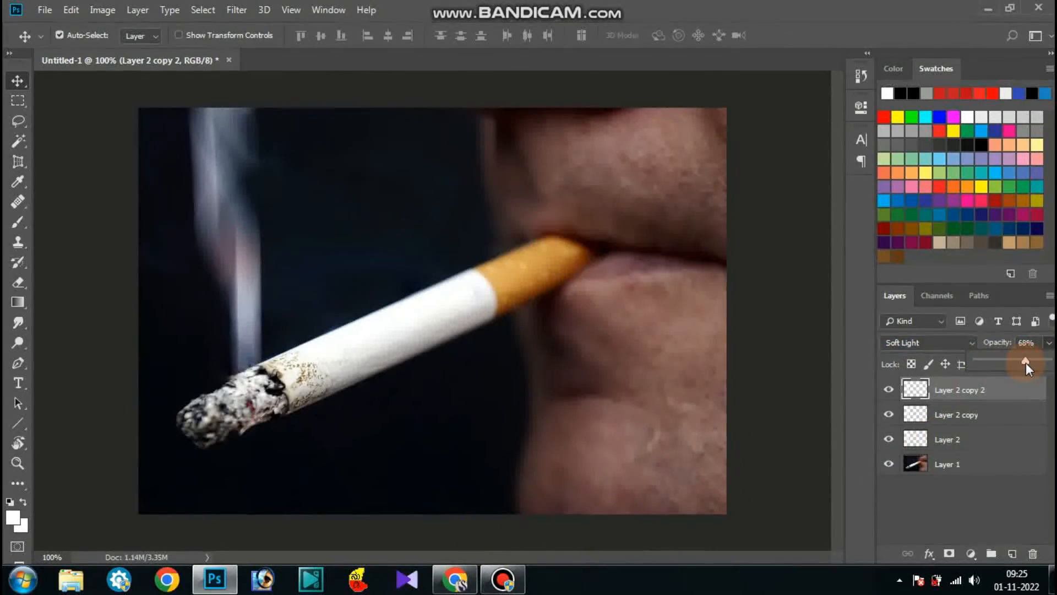
drag(1025, 363, 1013, 361)
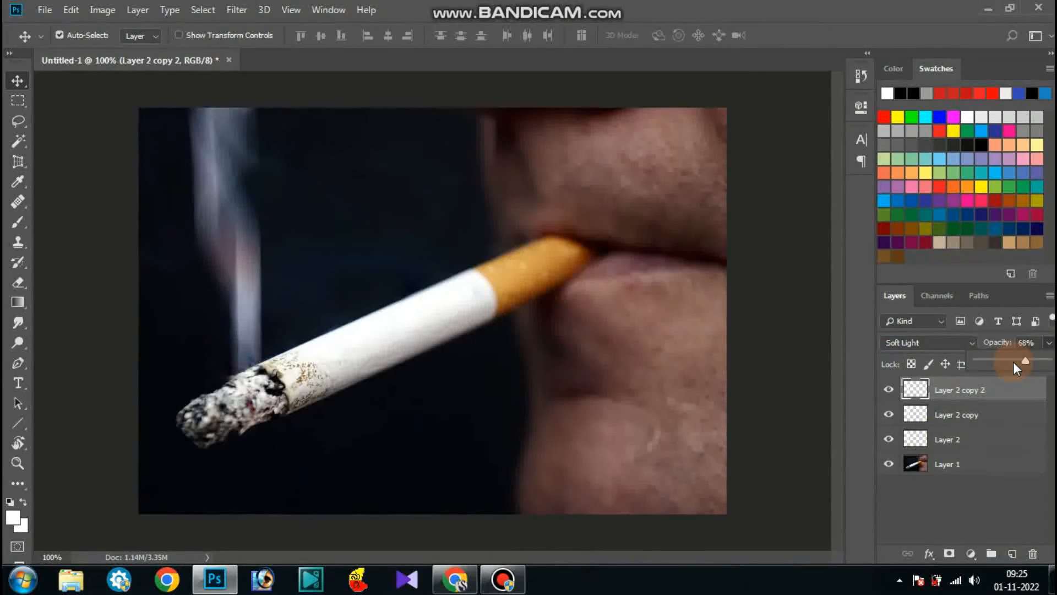
click(1048, 343)
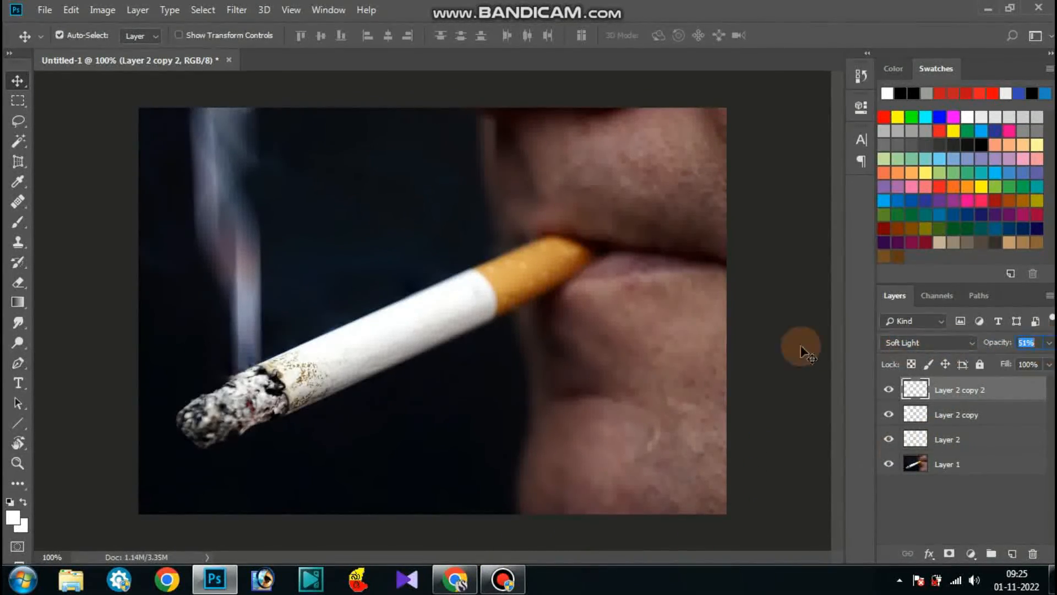
click(1014, 498)
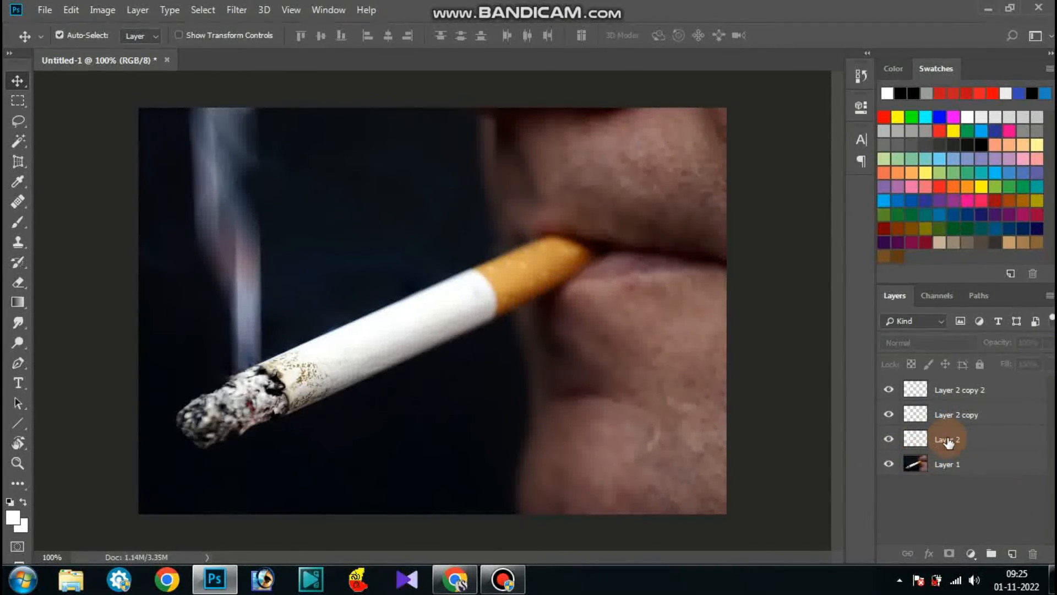
- Try merging Layer 2, Layer 2 copy and Layer 2 copy 2 into one layer, and undo the merge
click(980, 445)
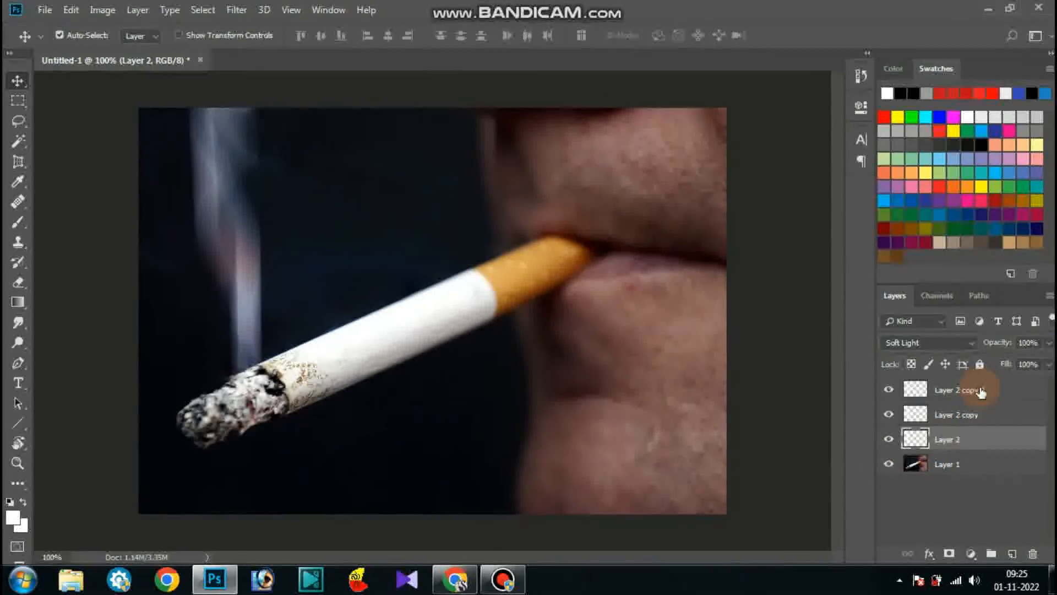
shift+click(981, 391)
key(ctrl+e)
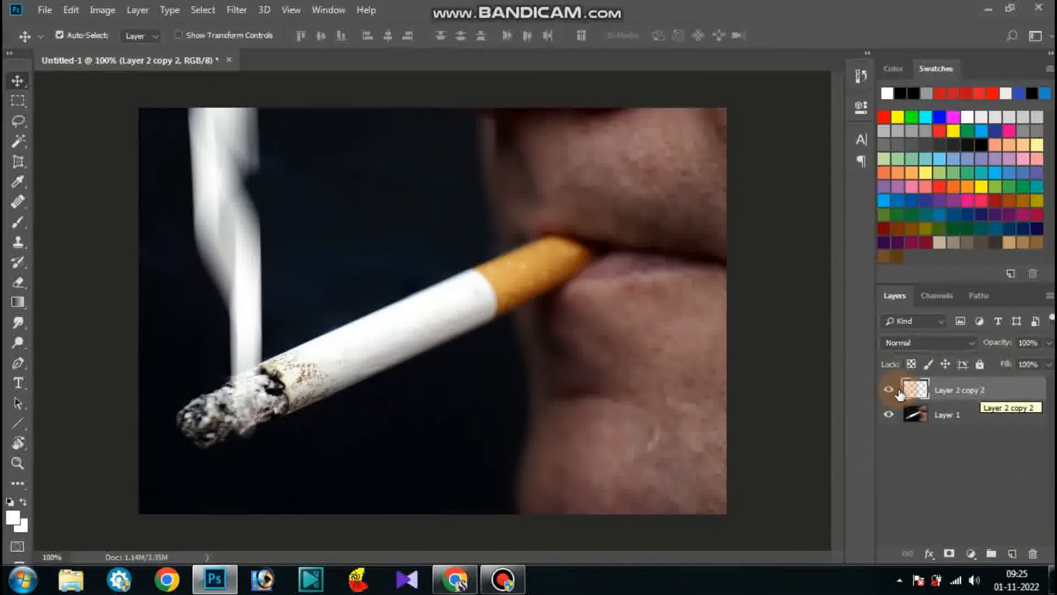
key(ctrl+z)
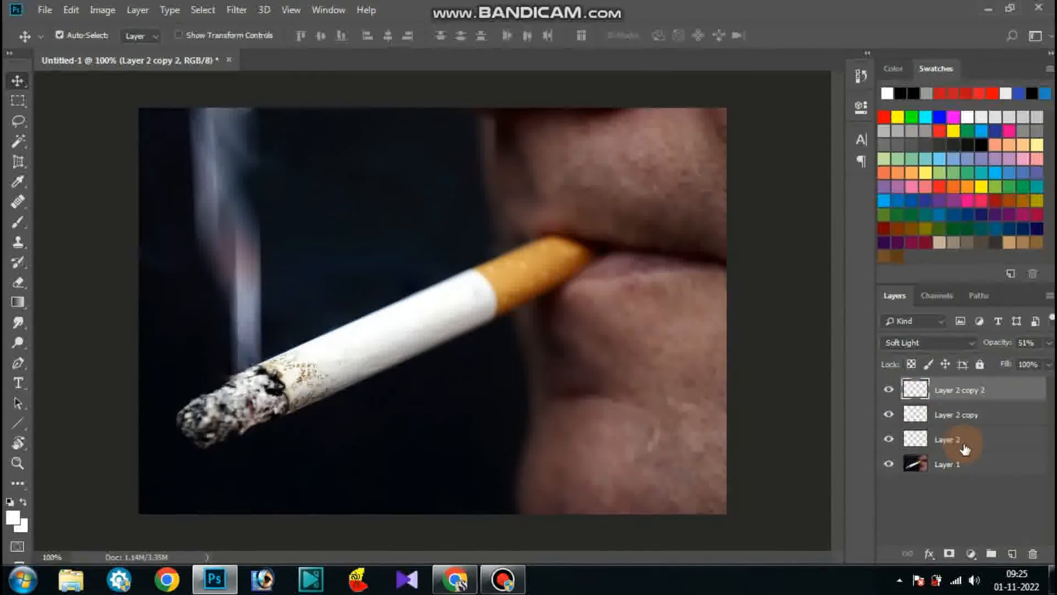